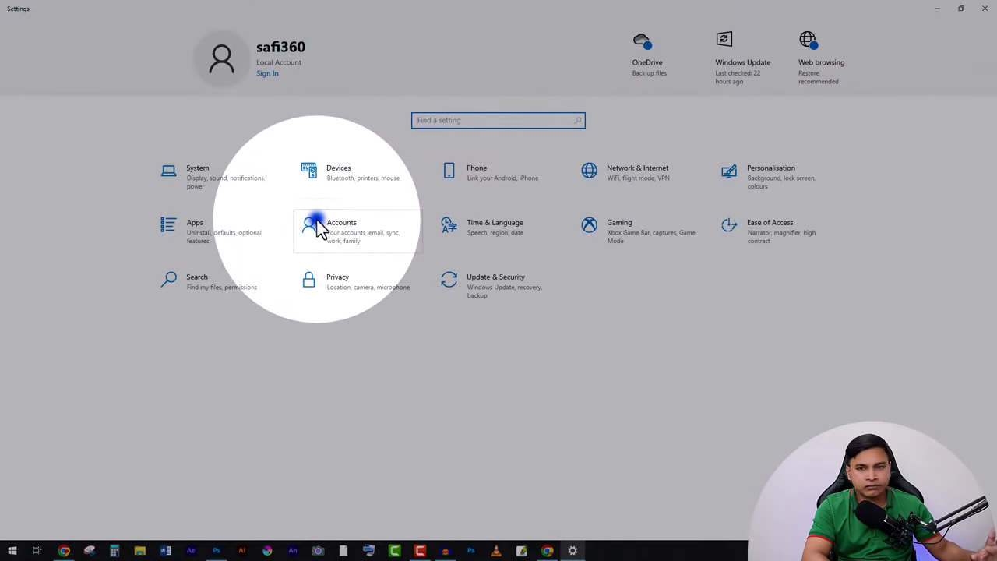
# Step: Reopen Windows Settings and go to the Region page of Time & Language
pyautogui.click(984, 9)
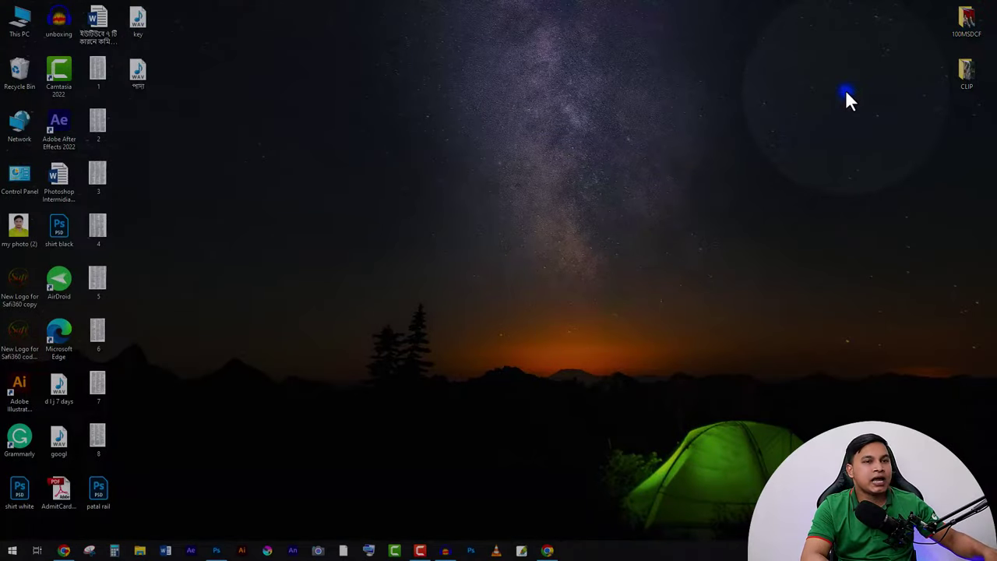
pyautogui.press('super+i')
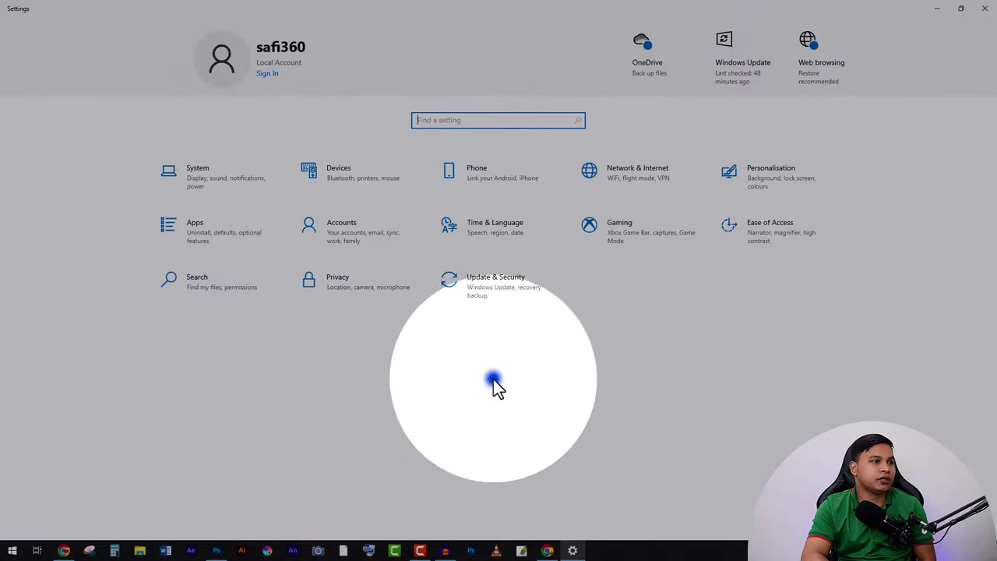
pyautogui.click(500, 230)
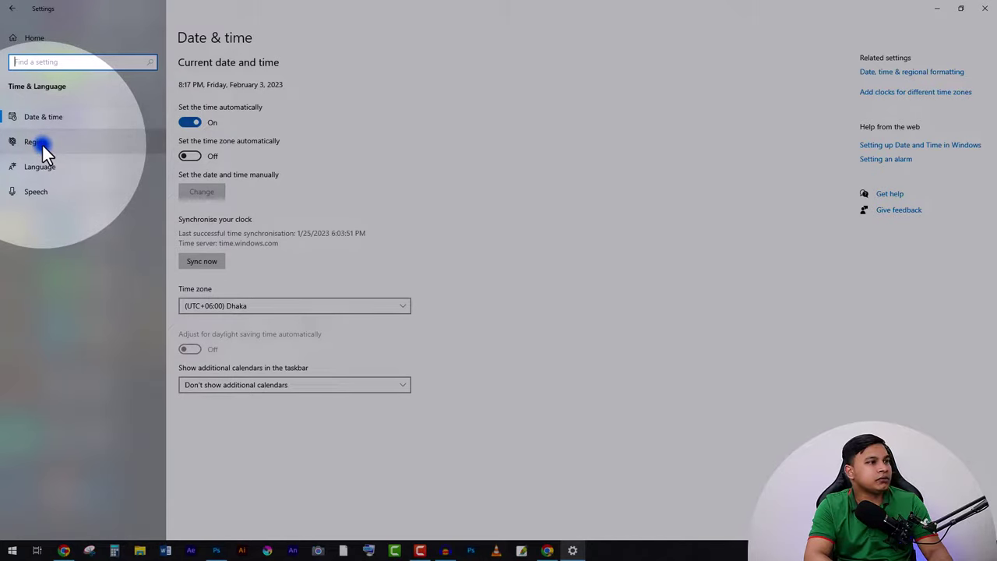
pyautogui.click(43, 141)
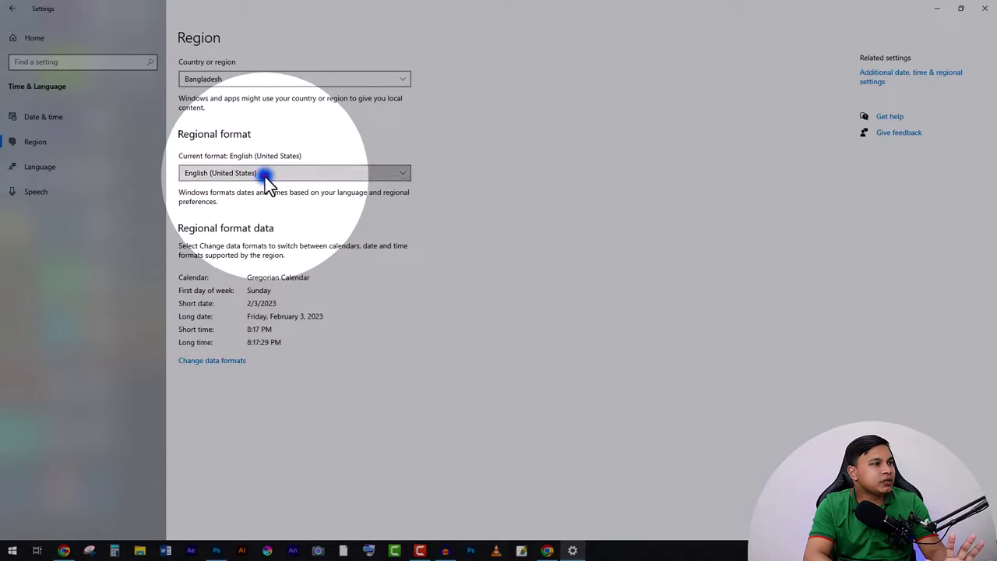
# Step: Check the choices available for the regional format without changing the selected one
pyautogui.click(263, 174)
pyautogui.click(545, 213)
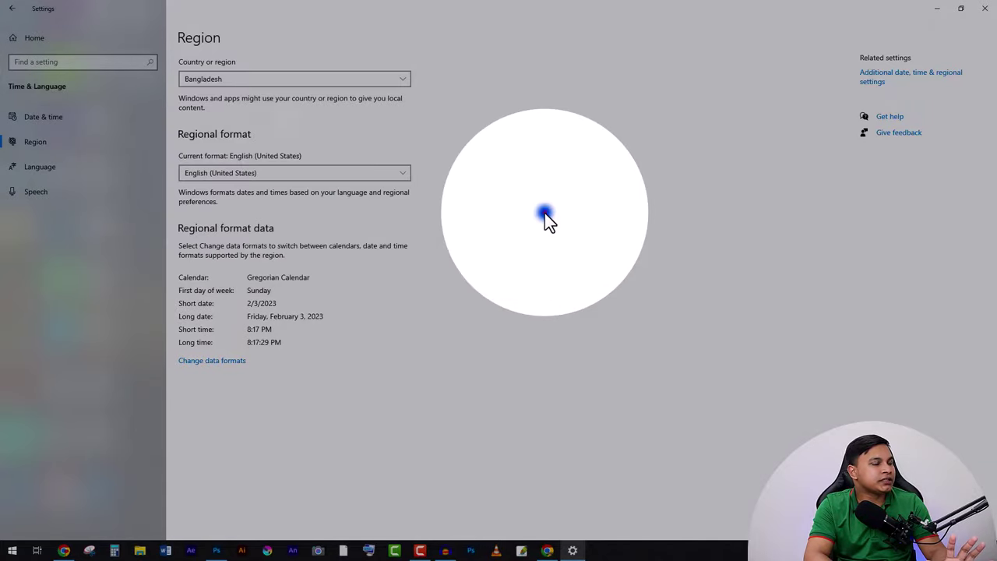
pyautogui.click(250, 177)
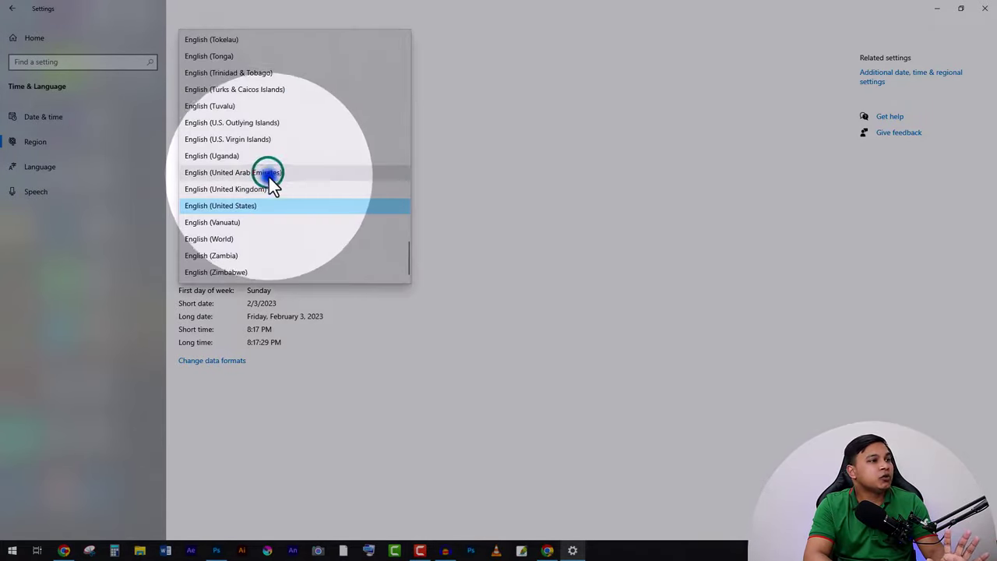
pyautogui.click(512, 206)
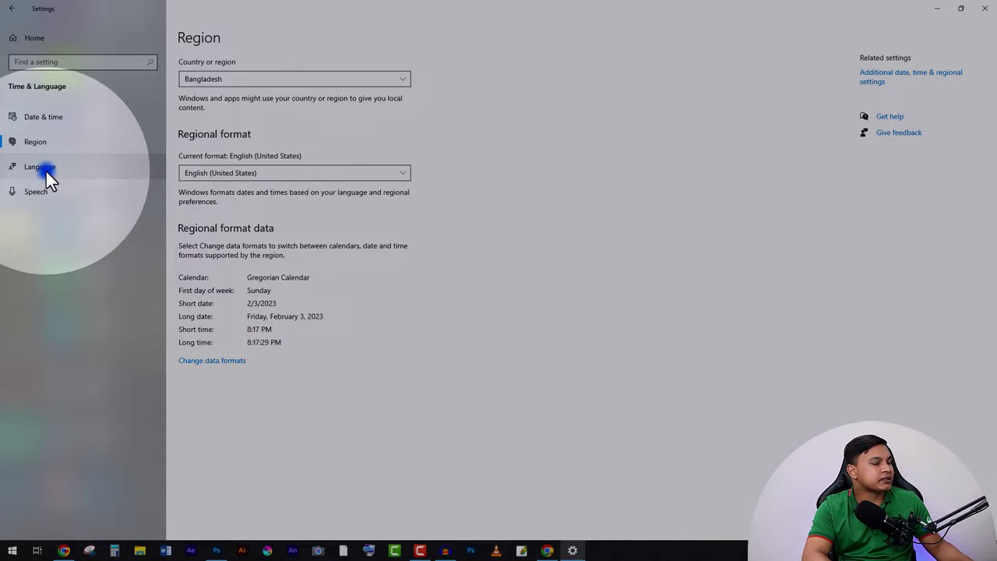
# Step: Go to the Language settings and check the Windows display language choices and the English (United States) preferred-language entry
pyautogui.click(45, 169)
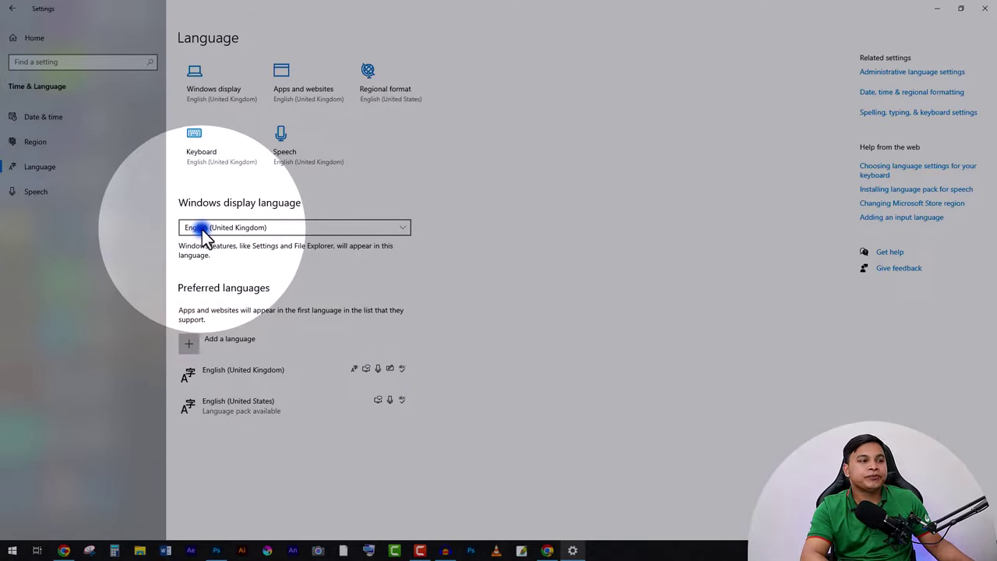
pyautogui.click(340, 226)
pyautogui.click(340, 227)
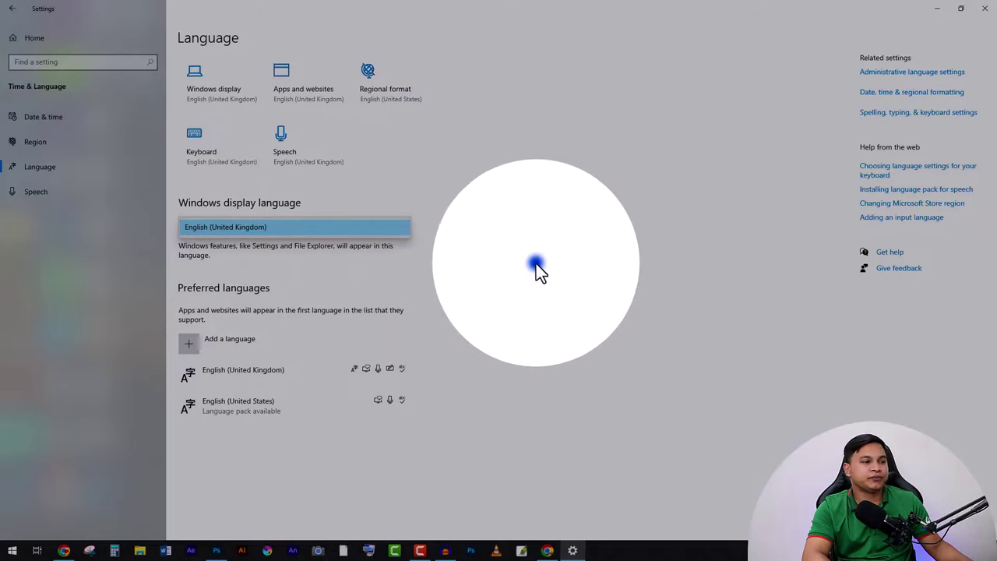
pyautogui.click(534, 245)
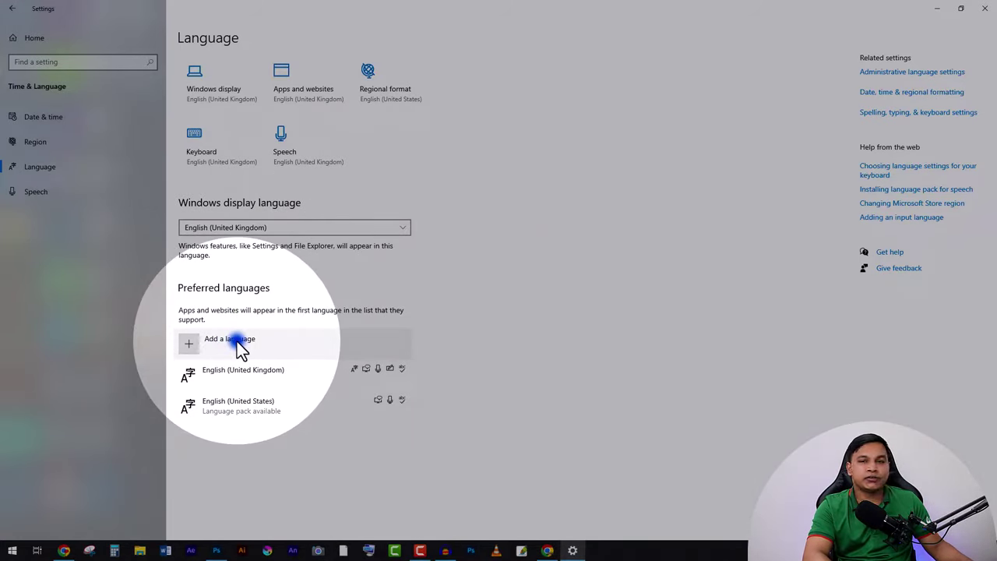
pyautogui.click(243, 406)
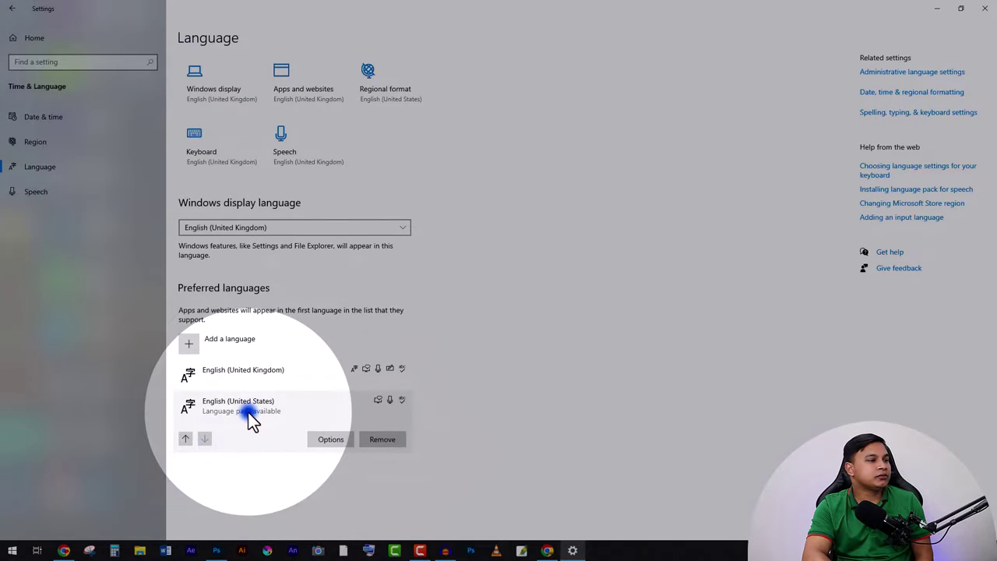
pyautogui.click(222, 341)
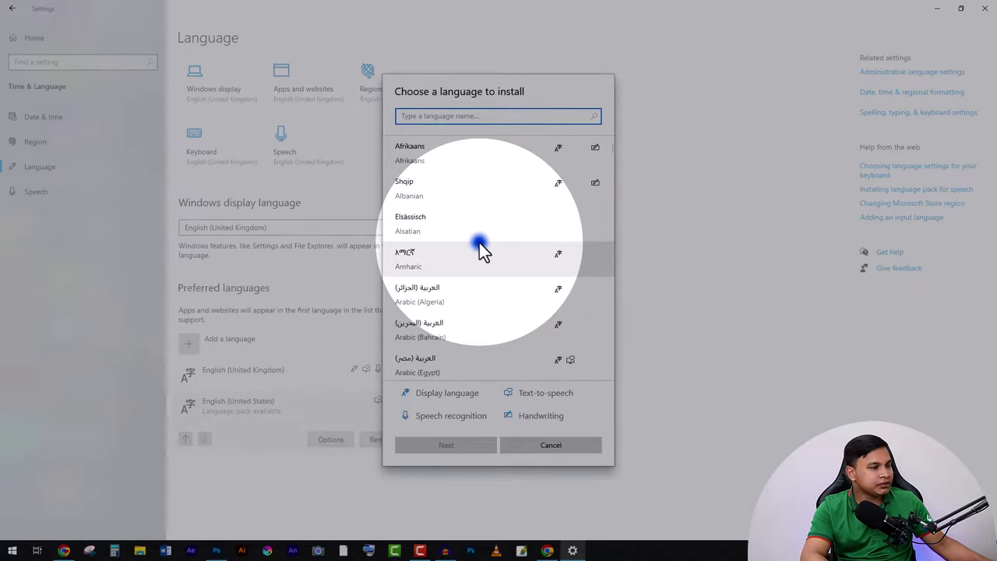
pyautogui.write('জসহ')
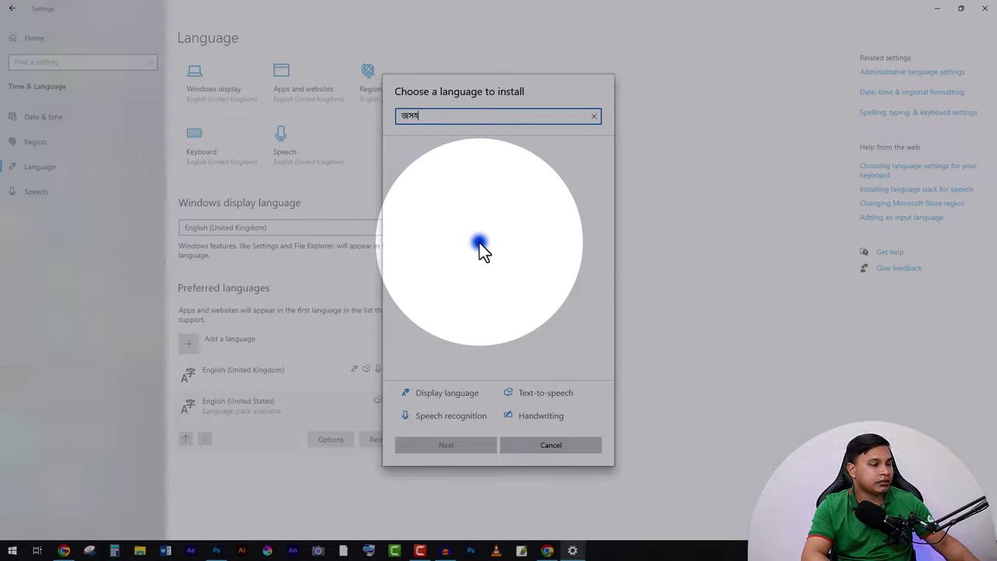
pyautogui.press('BackSpace')
pyautogui.press('BackSpace')
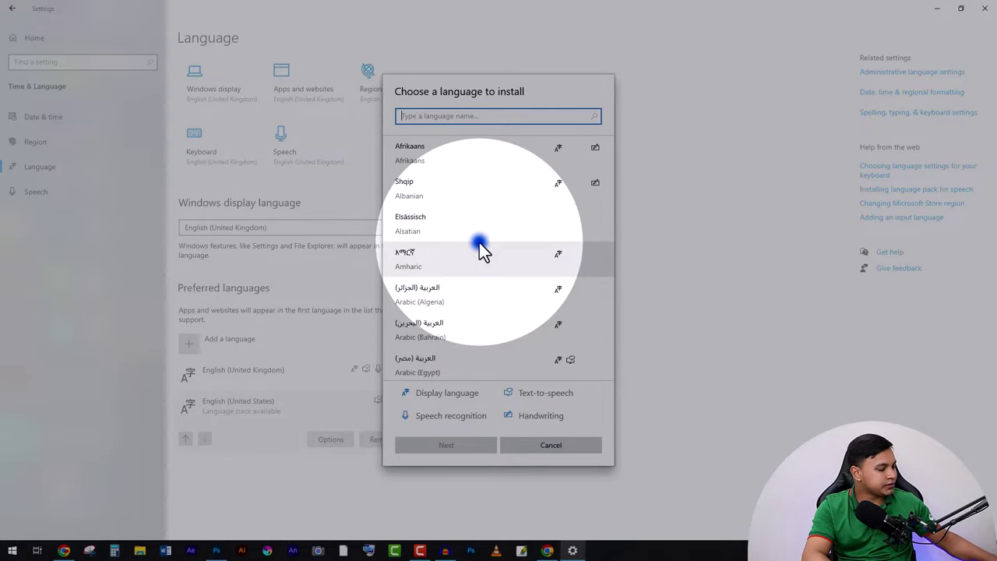
pyautogui.write('u')
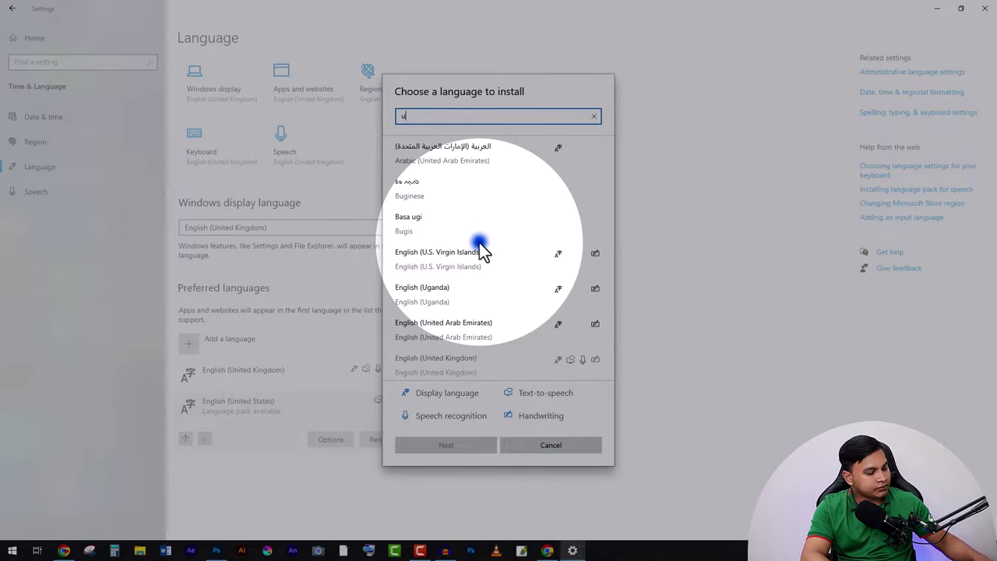
pyautogui.write('m')
pyautogui.press('BackSpace')
pyautogui.write('ni')
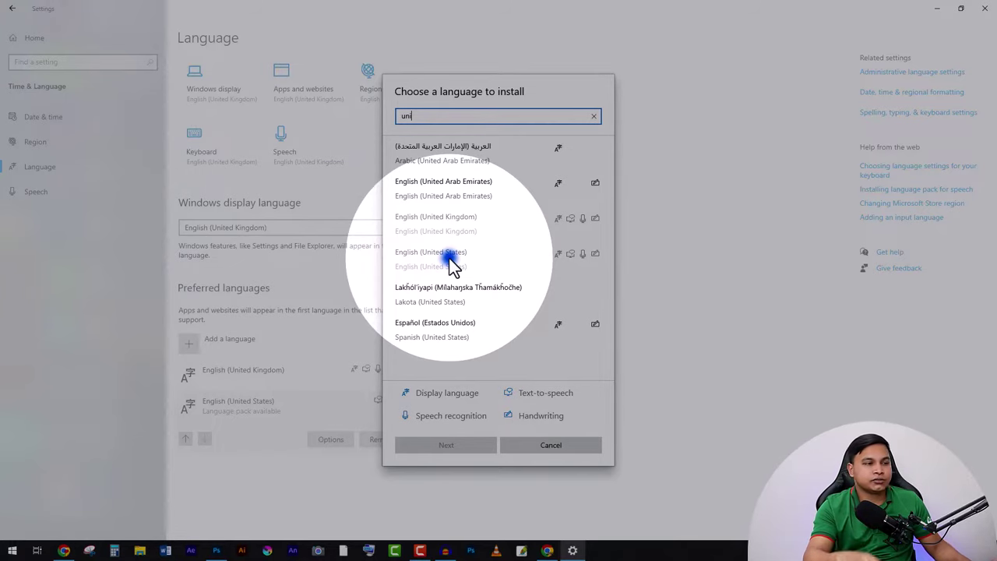
pyautogui.click(560, 447)
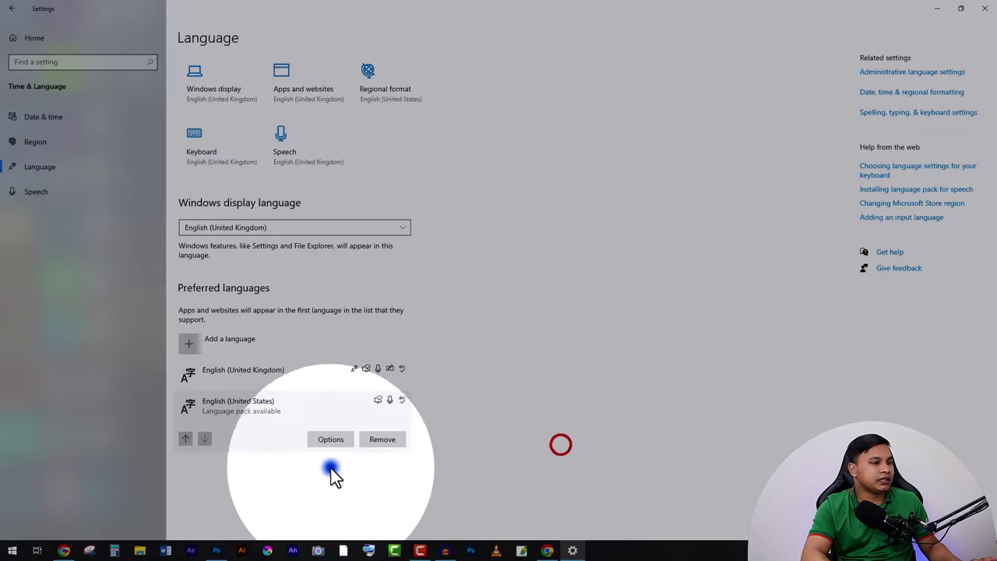
# Step: Remove English (United States) from the preferred languages and reinstall it with its language pack, text-to-speech, speech recognition and handwriting features
pyautogui.click(386, 439)
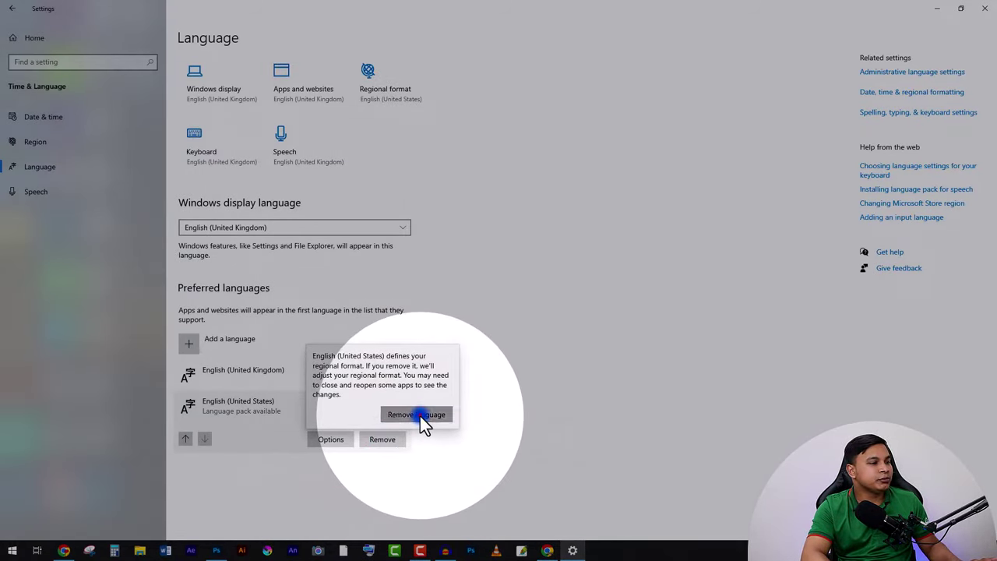
pyautogui.click(420, 416)
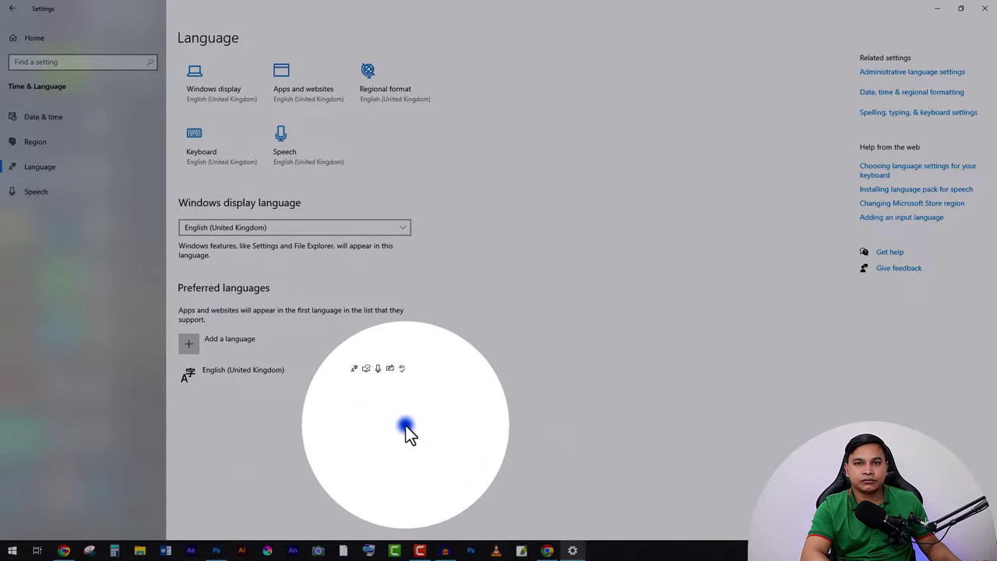
pyautogui.click(212, 341)
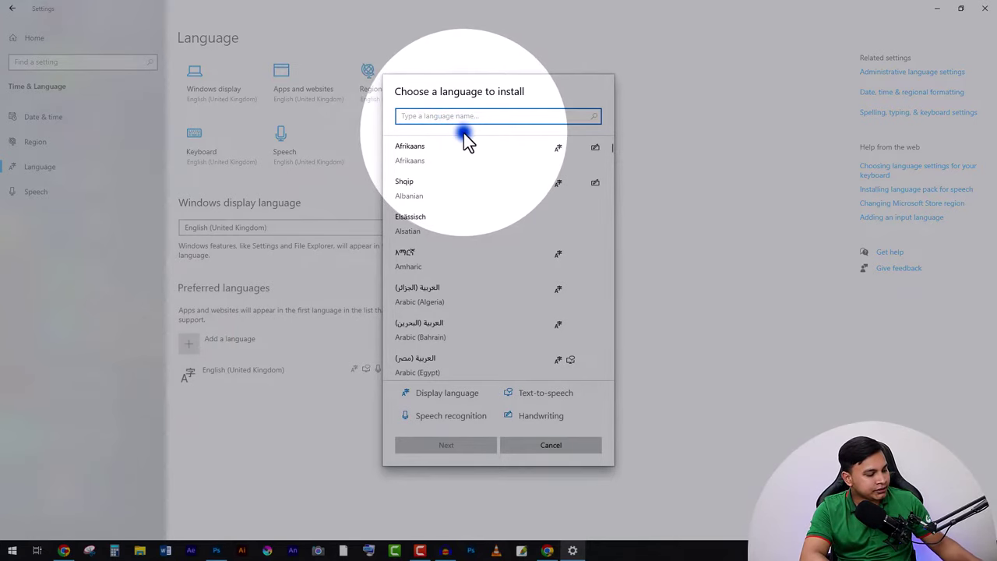
pyautogui.write('uni')
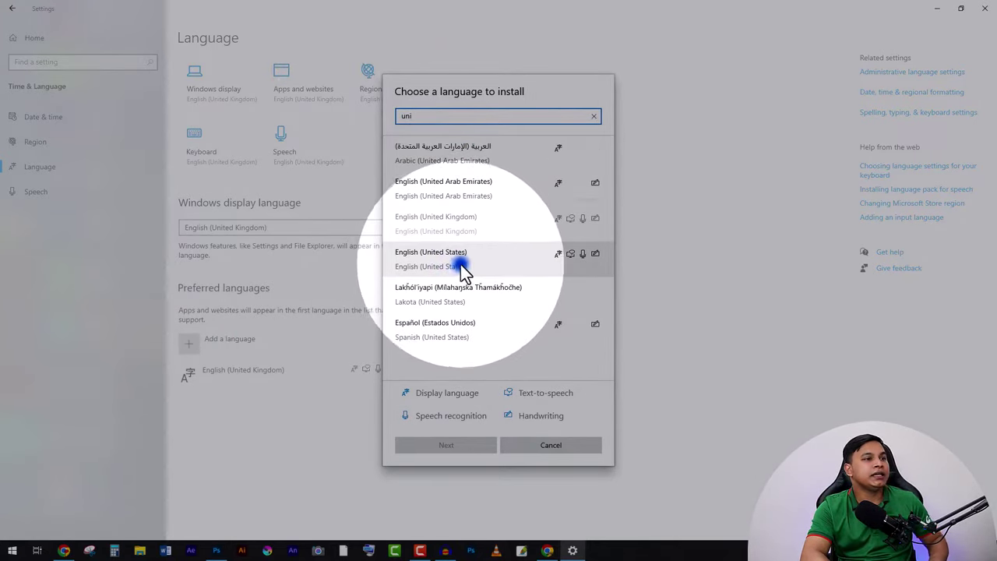
pyautogui.click(471, 257)
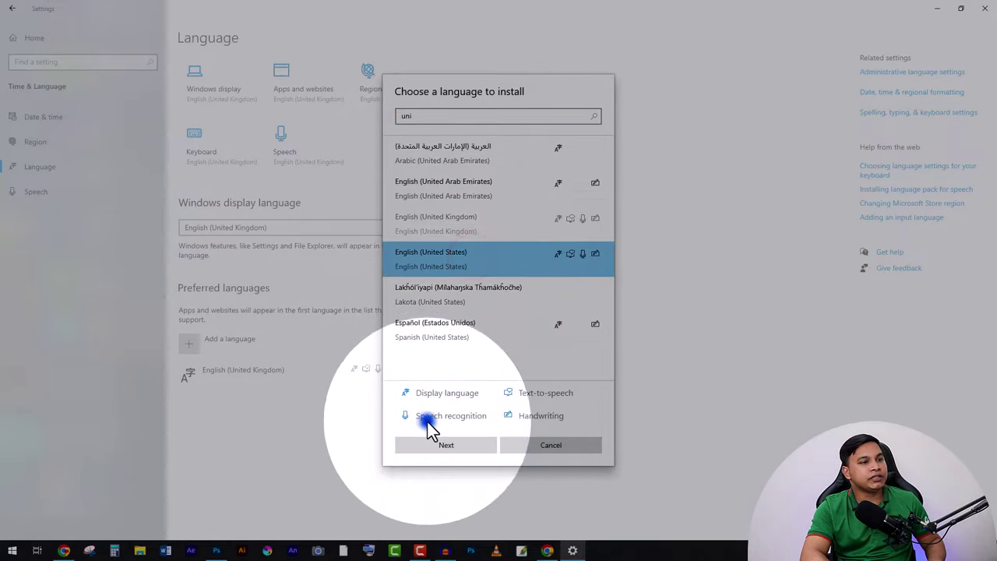
pyautogui.click(457, 445)
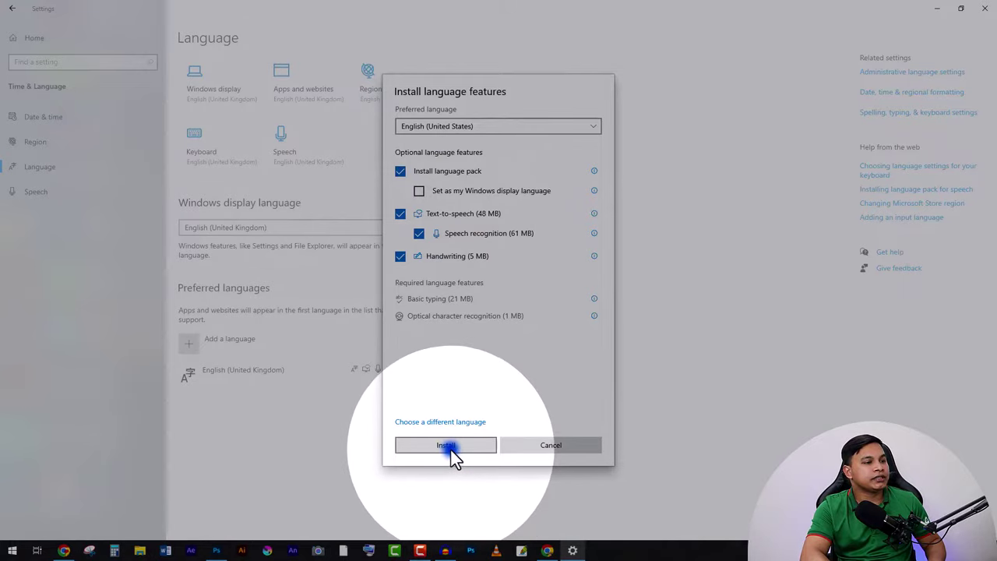
pyautogui.click(452, 447)
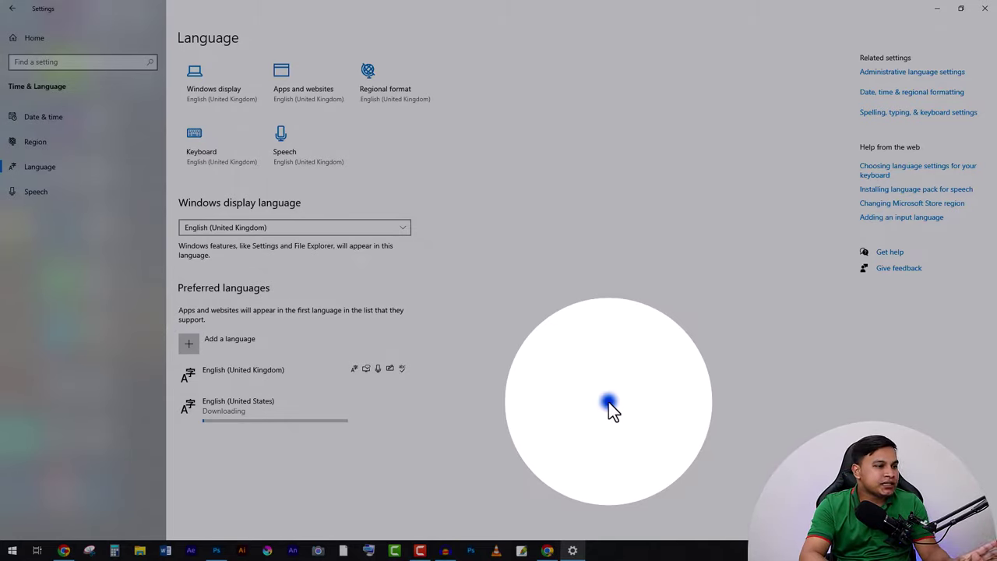
# Step: Check the current regional format on the Region page and return to the Language settings
pyautogui.click(35, 142)
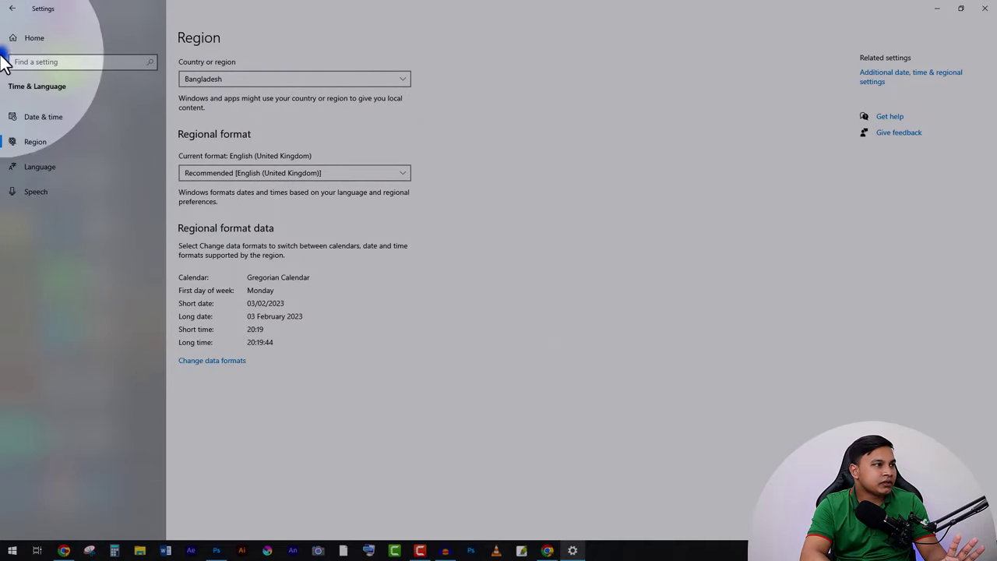
pyautogui.click(12, 8)
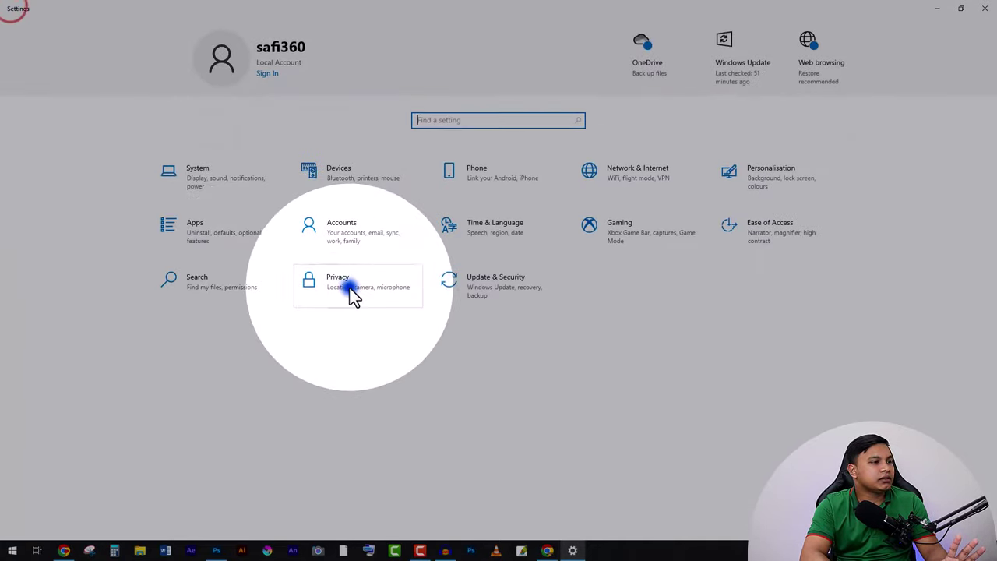
pyautogui.click(500, 237)
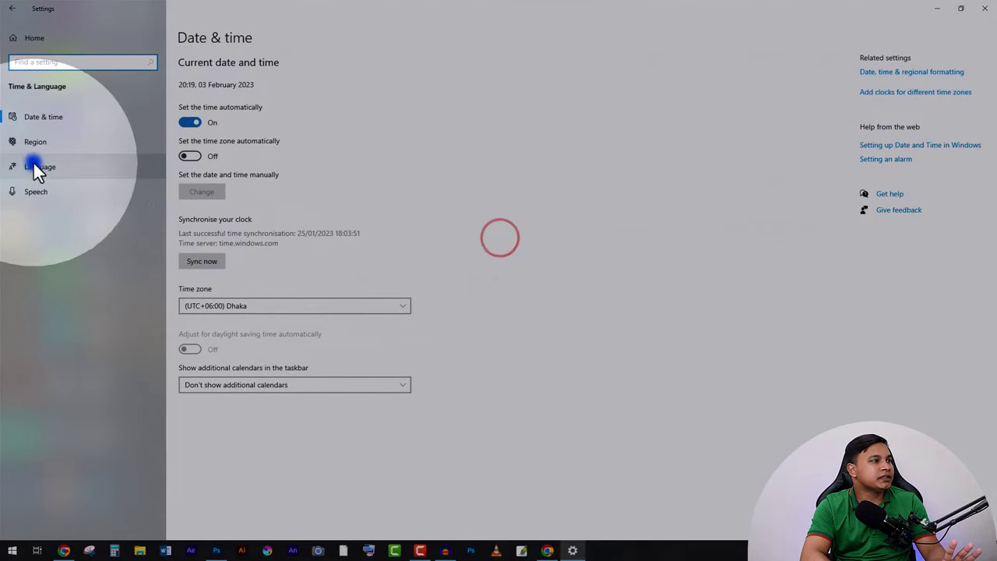
pyautogui.click(44, 169)
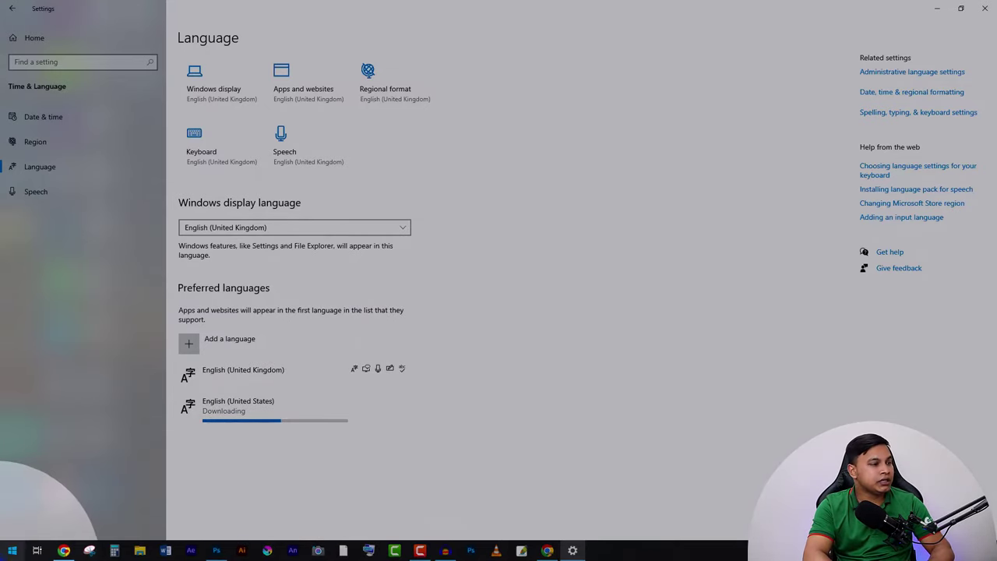
# Step: Bring up the BijoyBayanno keyboard toolbar and reposition it near the middle of the screen's upper edge
pyautogui.click(12, 551)
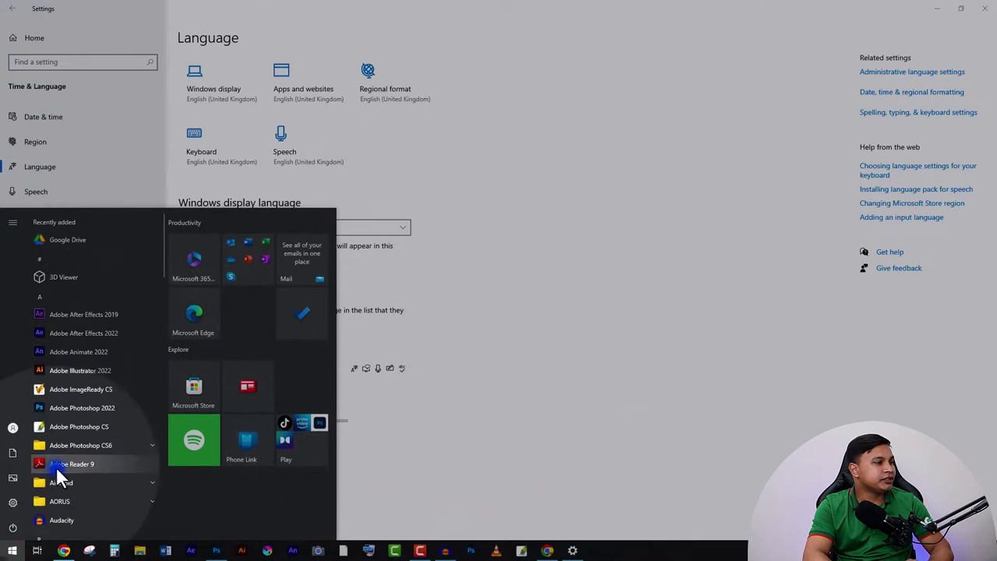
pyautogui.write('bijo')
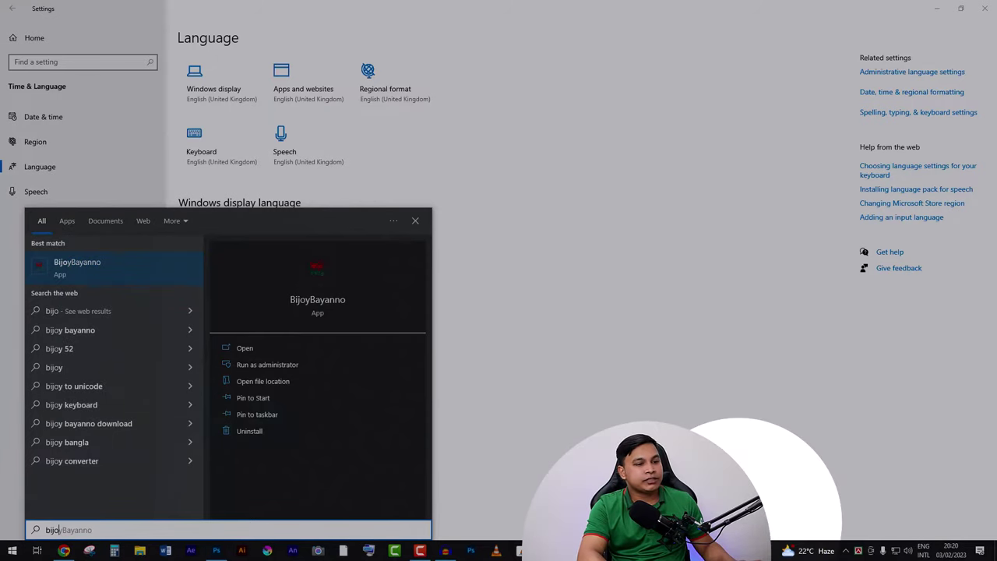
pyautogui.click(859, 552)
pyautogui.click(814, 529)
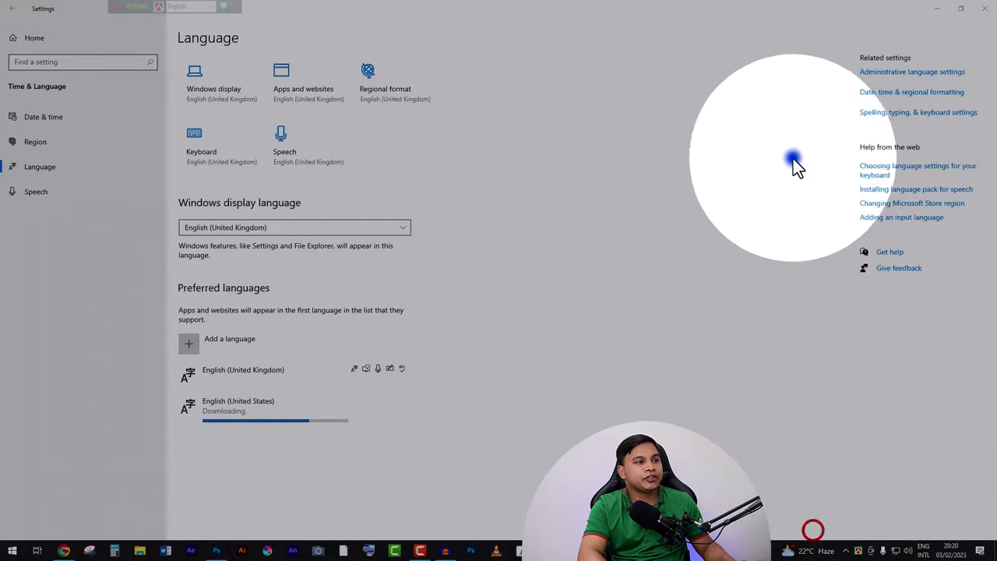
pyautogui.moveTo(121, 10); pyautogui.dragTo(578, 6)
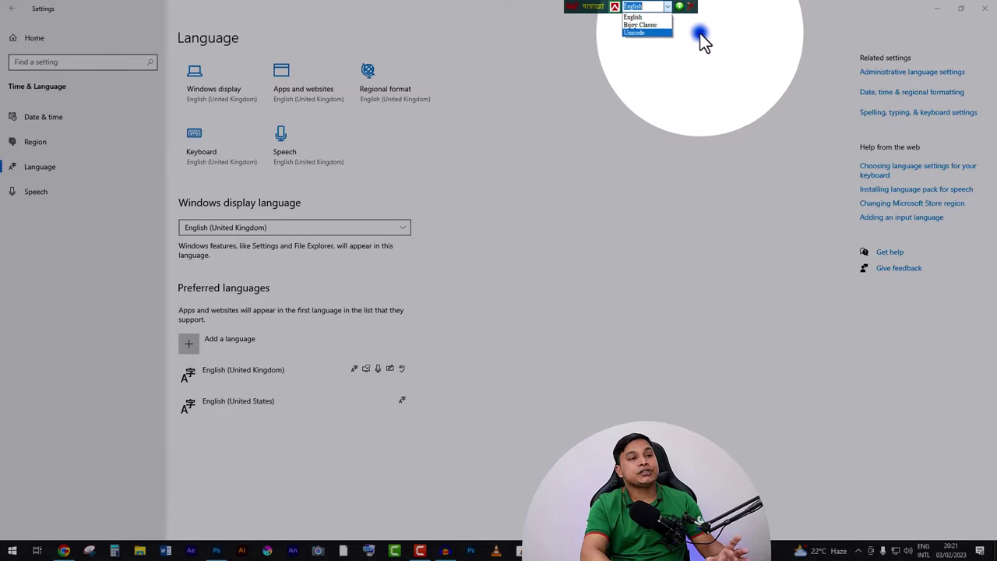
pyautogui.click(796, 14)
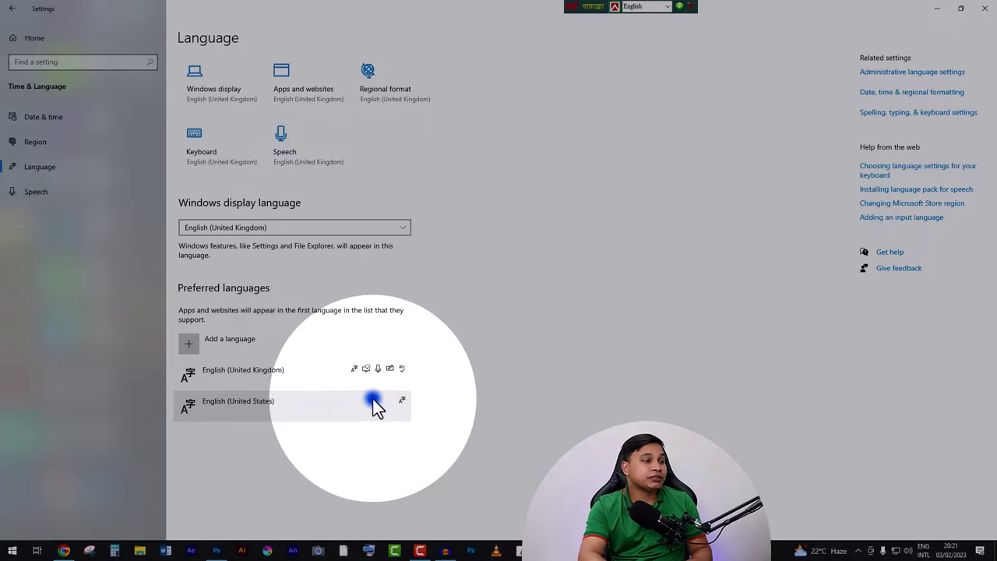
# Step: Expand the English (United States) entry in the preferred languages to view its controls
pyautogui.click(301, 404)
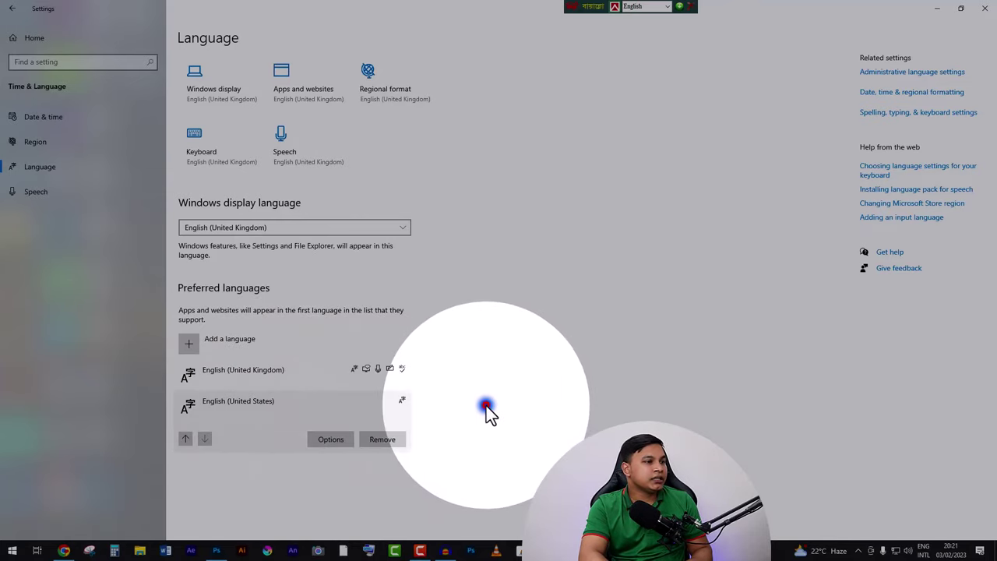
pyautogui.click(486, 406)
pyautogui.click(534, 370)
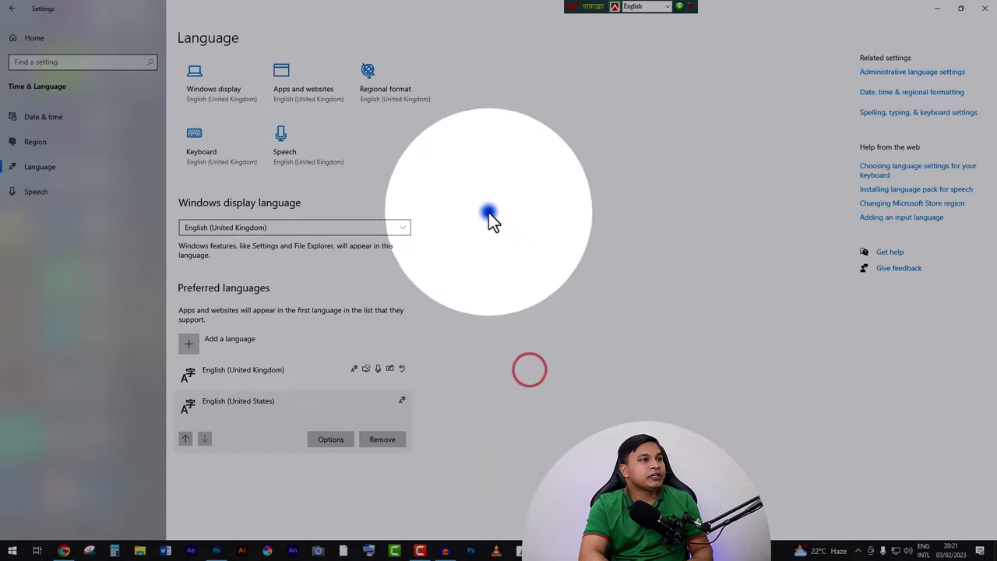